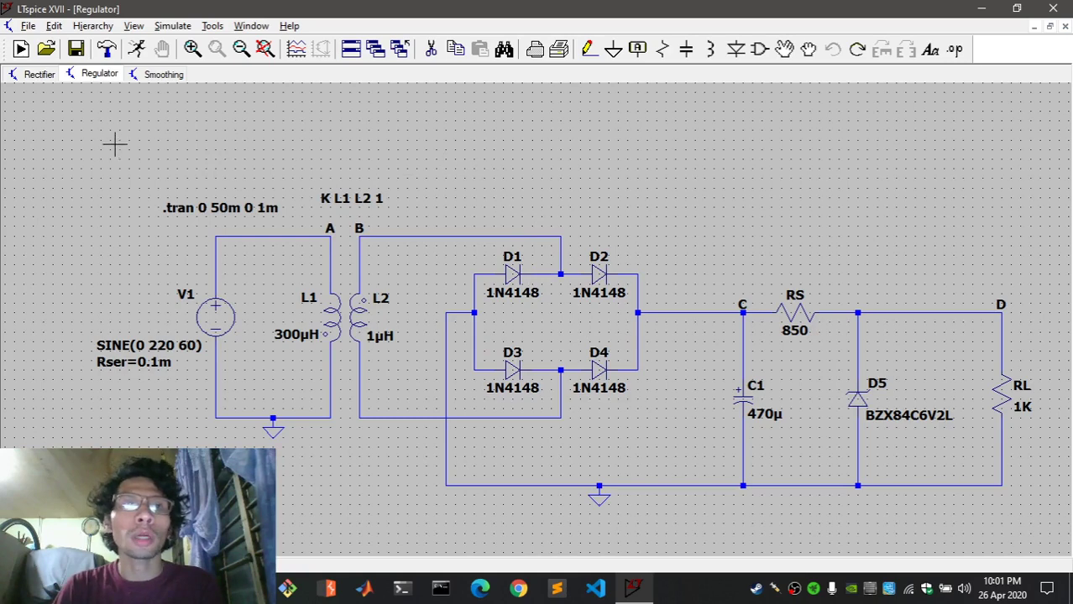
left_click(42, 77)
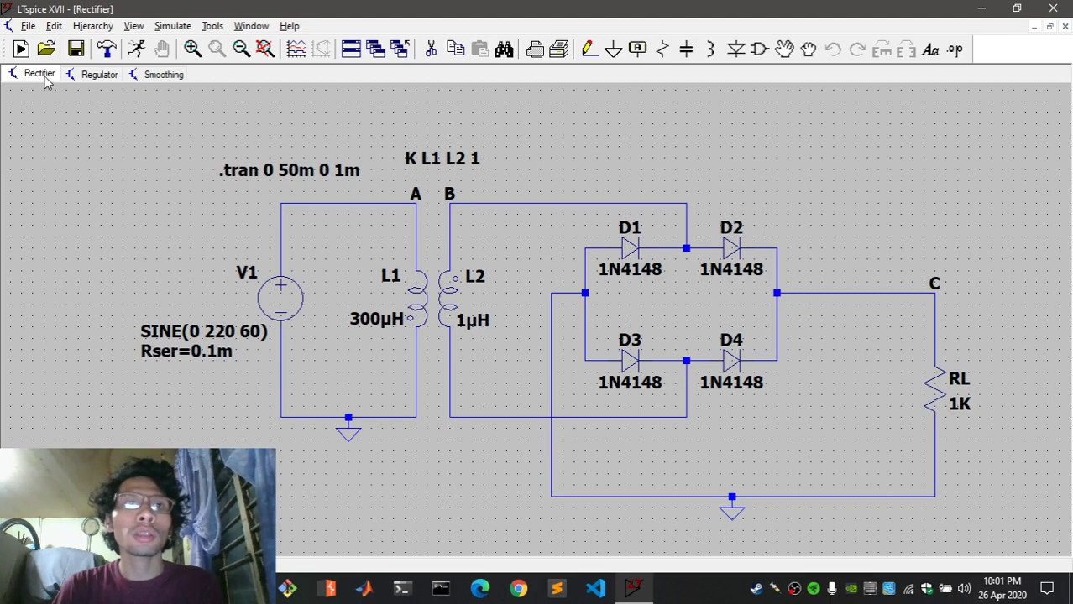
left_click(172, 77)
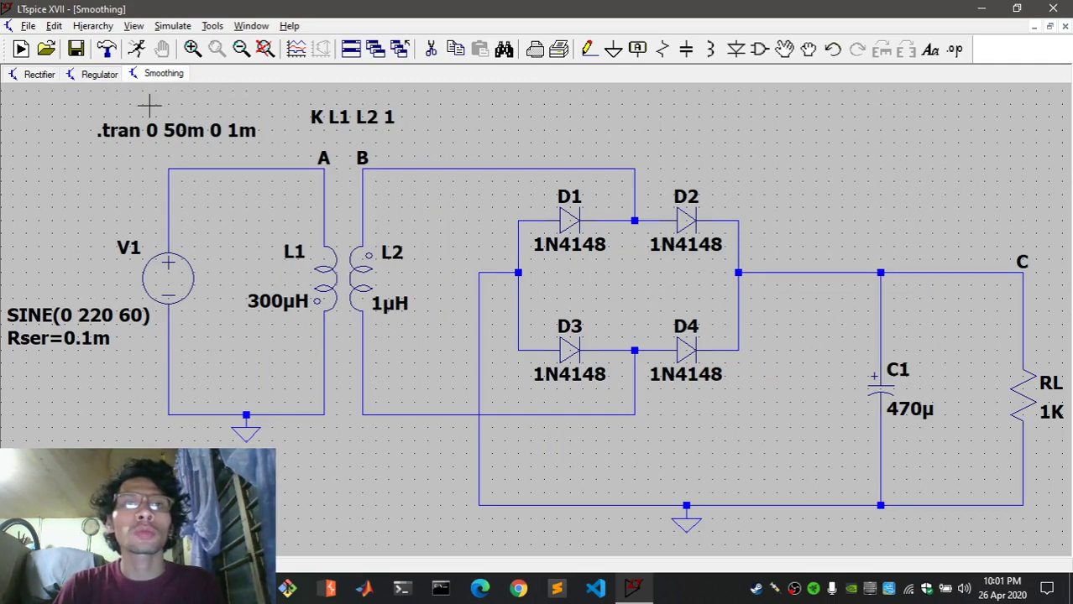
left_click(95, 75)
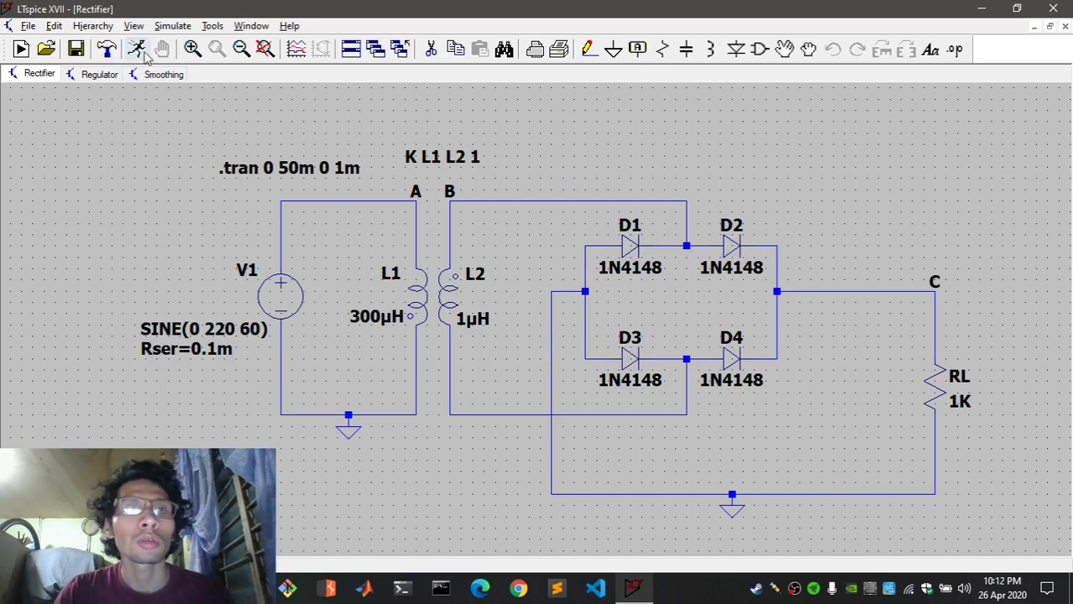
Run the bridge rectifier simulation and plot the voltage at node A.
left_click(136, 48)
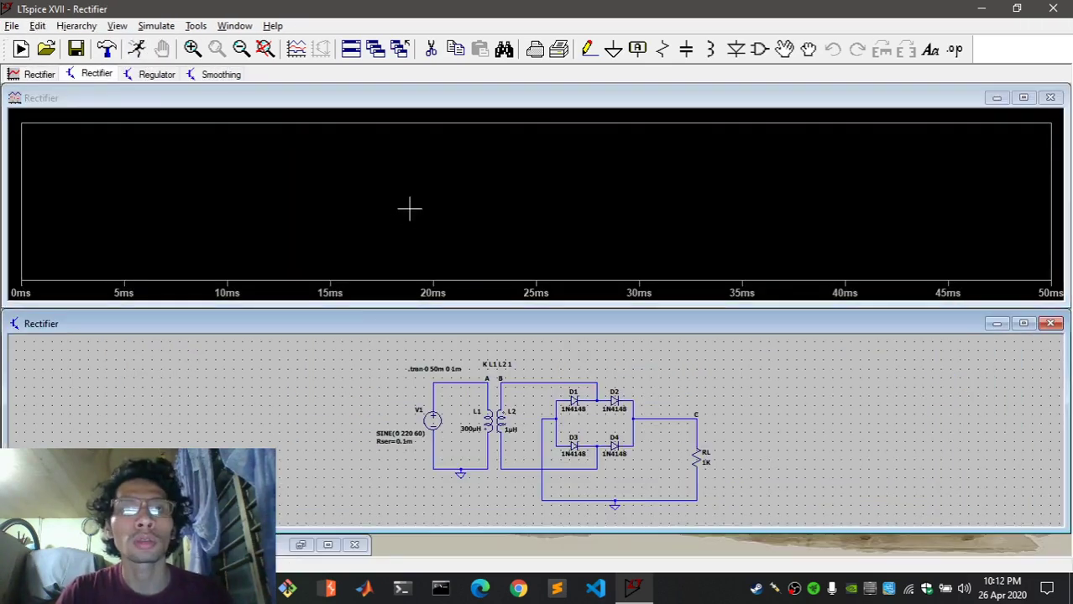
left_click(488, 374)
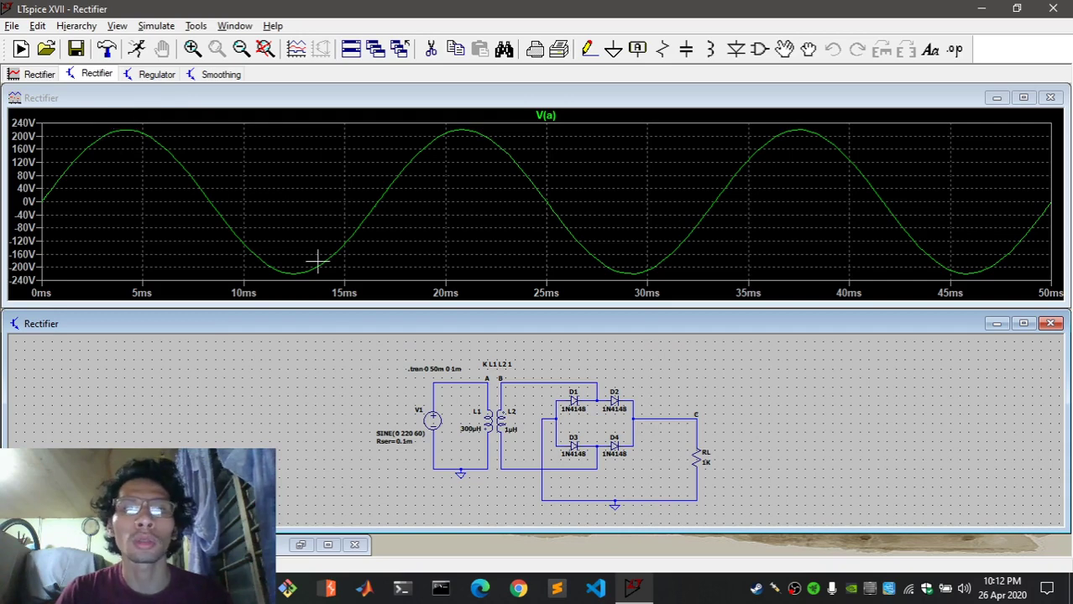
left_click(1049, 98)
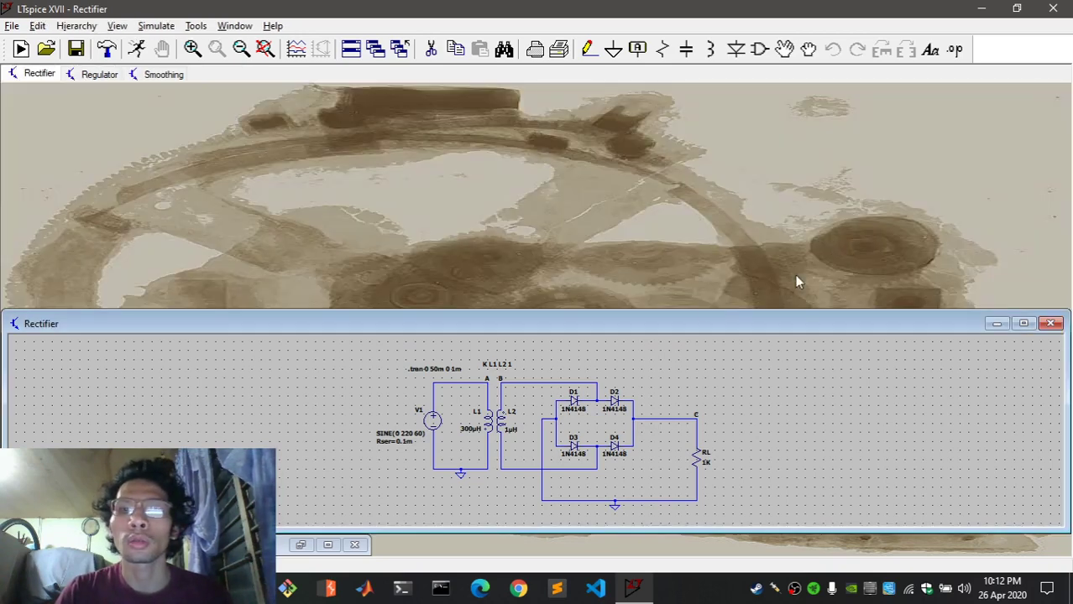
Rerun the rectifier simulation and plot the voltages at node B and rectified node C.
left_click(136, 48)
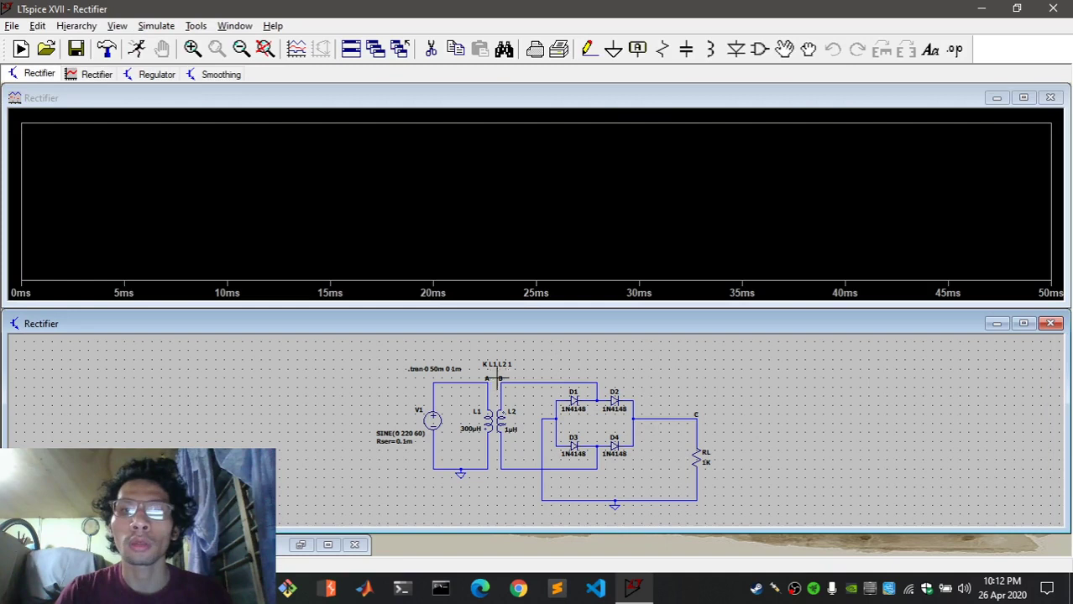
left_click(506, 379)
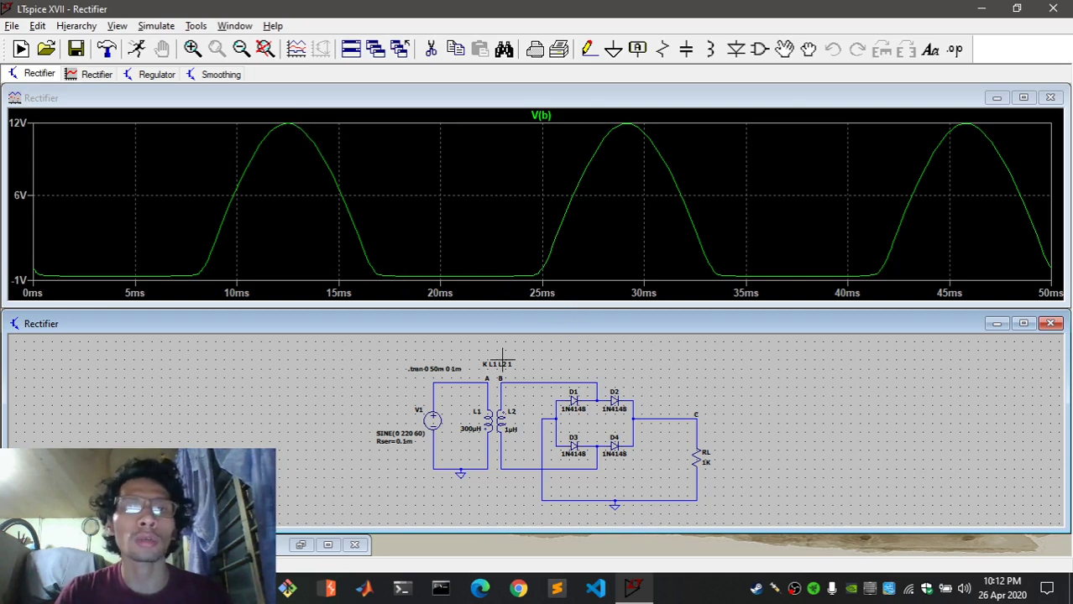
left_click(697, 419)
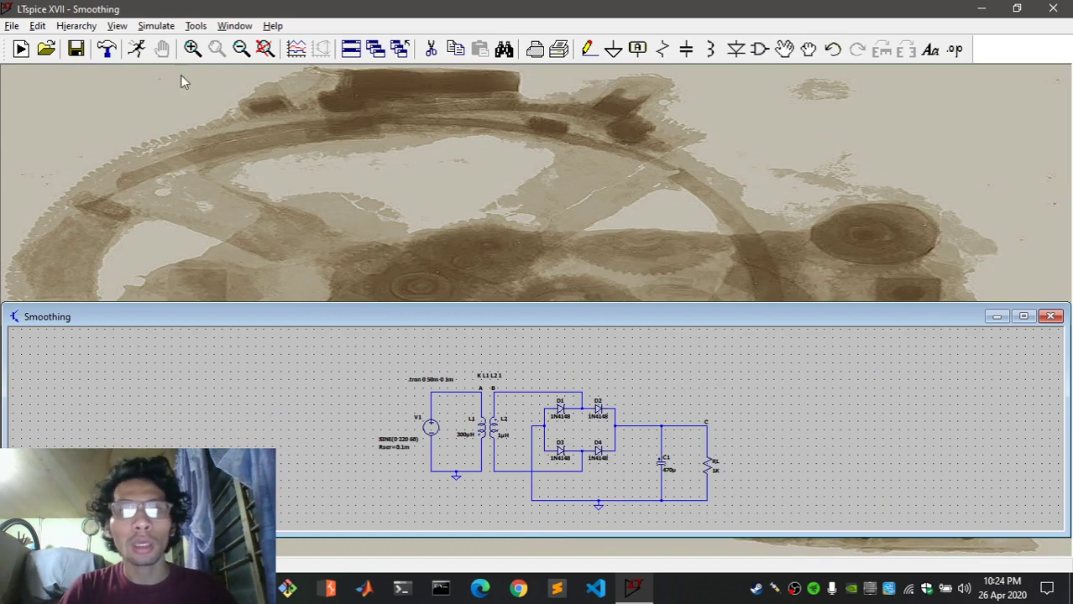
Run the smoothing circuit simulation and plot the voltage at node A.
left_click(137, 49)
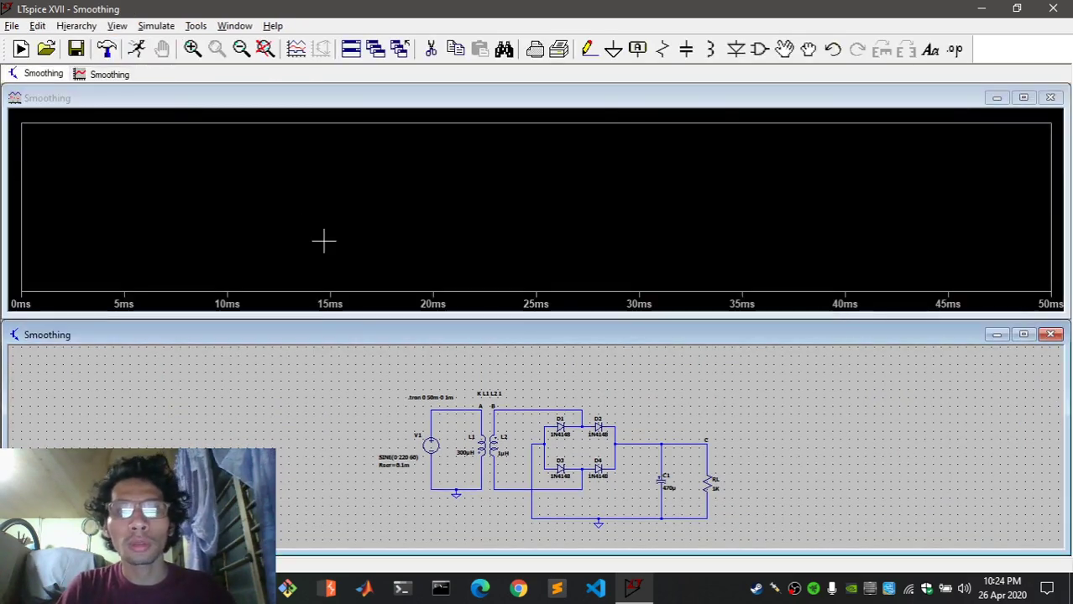
left_click(482, 406)
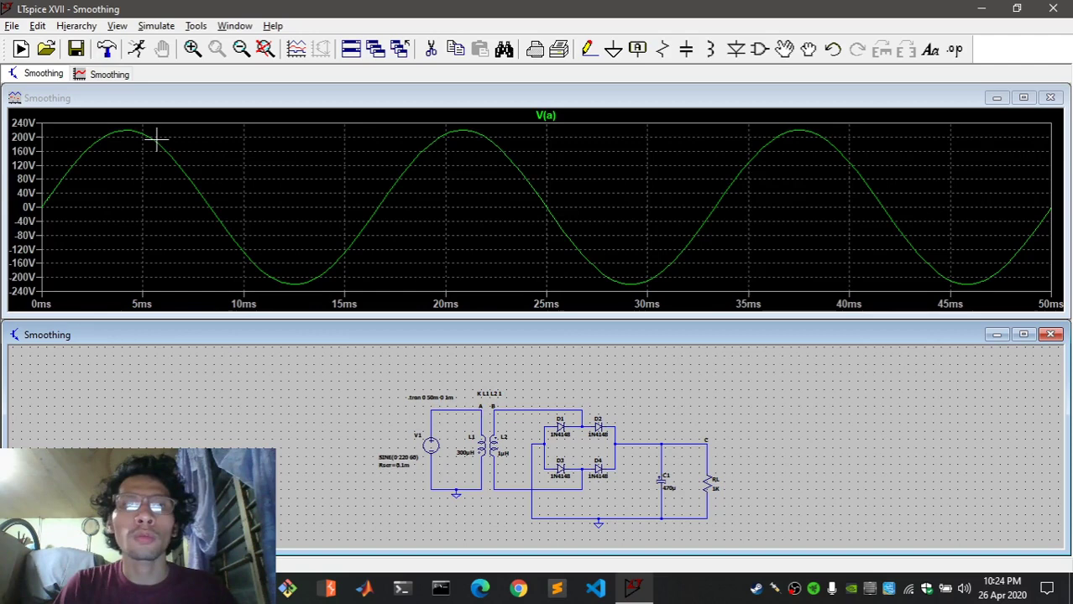
left_click(1049, 98)
Rerun the smoothing simulation to plot node B, then the smoothed node C voltage near 11 V.
left_click(136, 49)
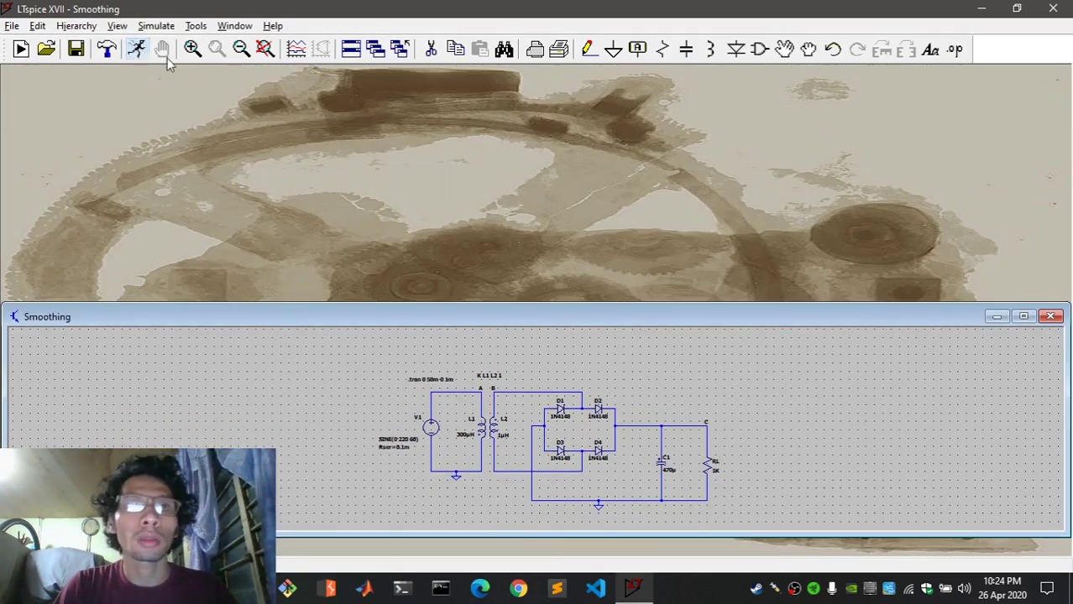
left_click(502, 408)
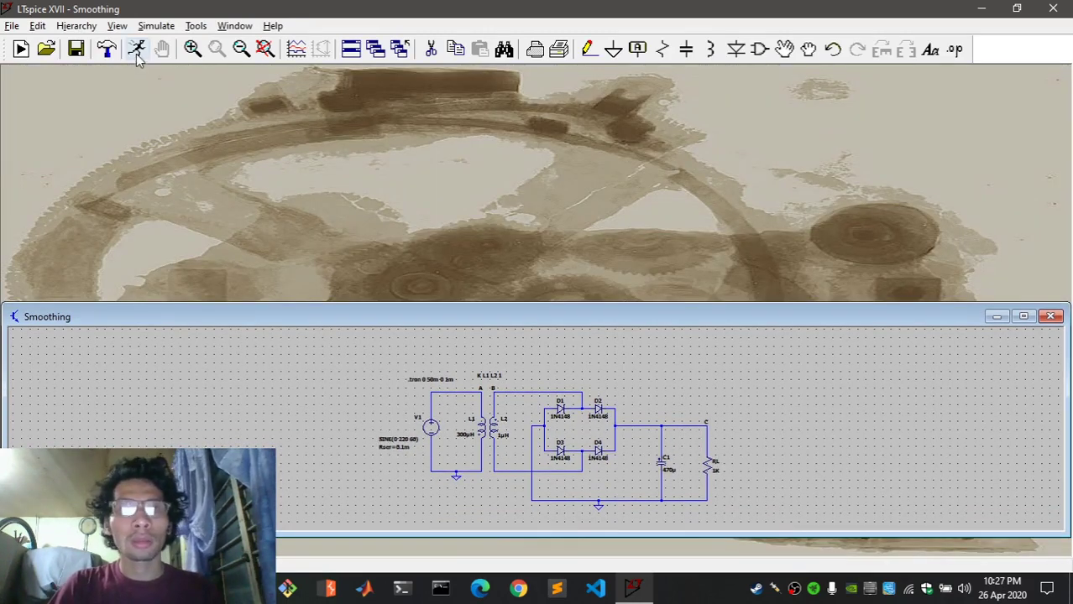
left_click(136, 48)
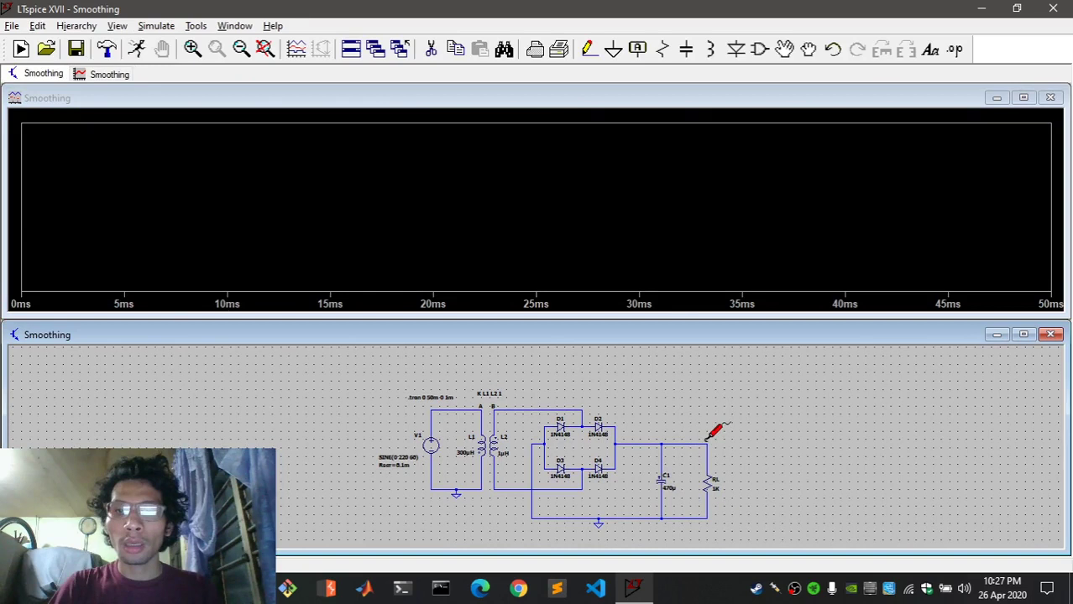
left_click(706, 439)
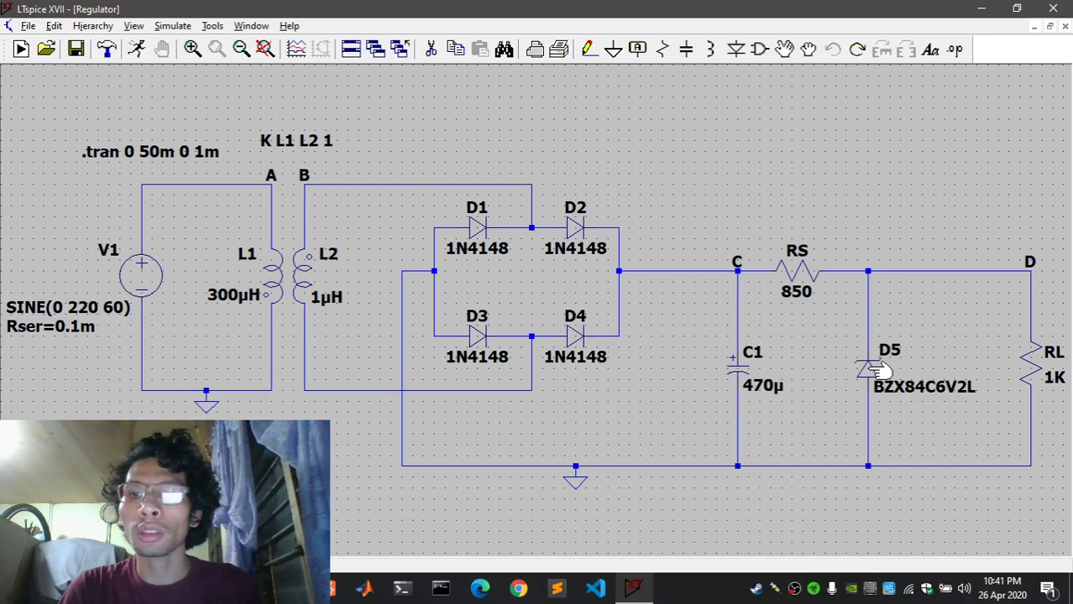
right_click(876, 370)
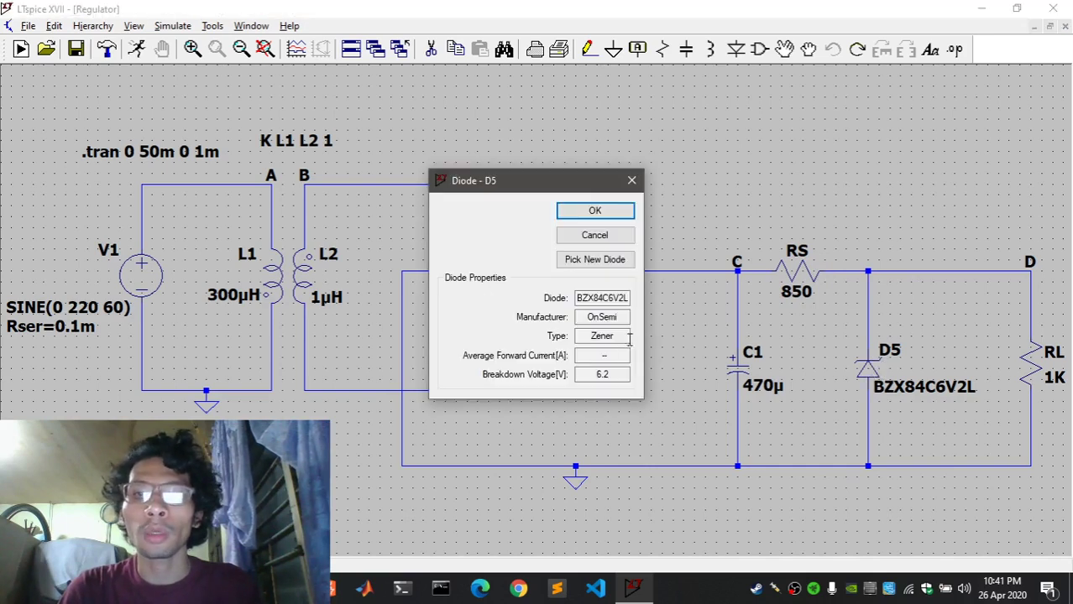
left_click(607, 380)
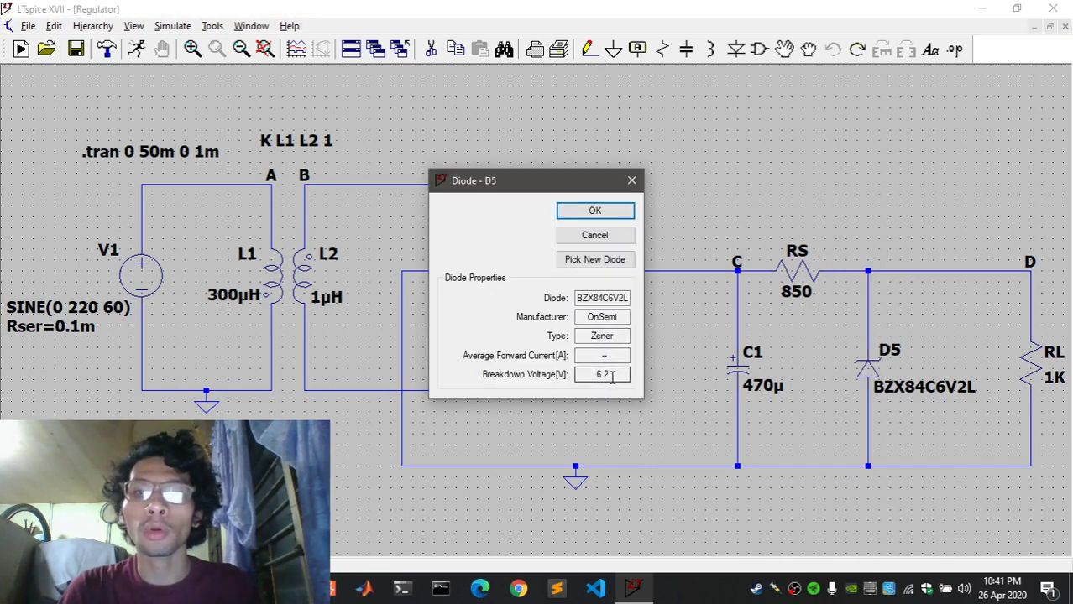
left_click(633, 182)
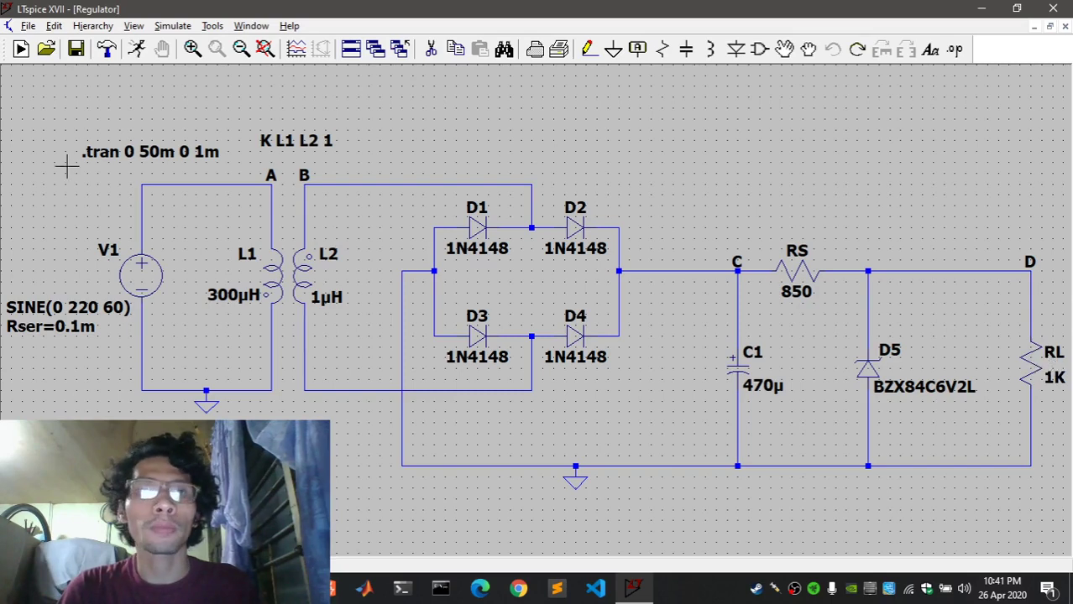
Run the regulator simulation and plot V(d), which holds near 6 V.
left_click(136, 48)
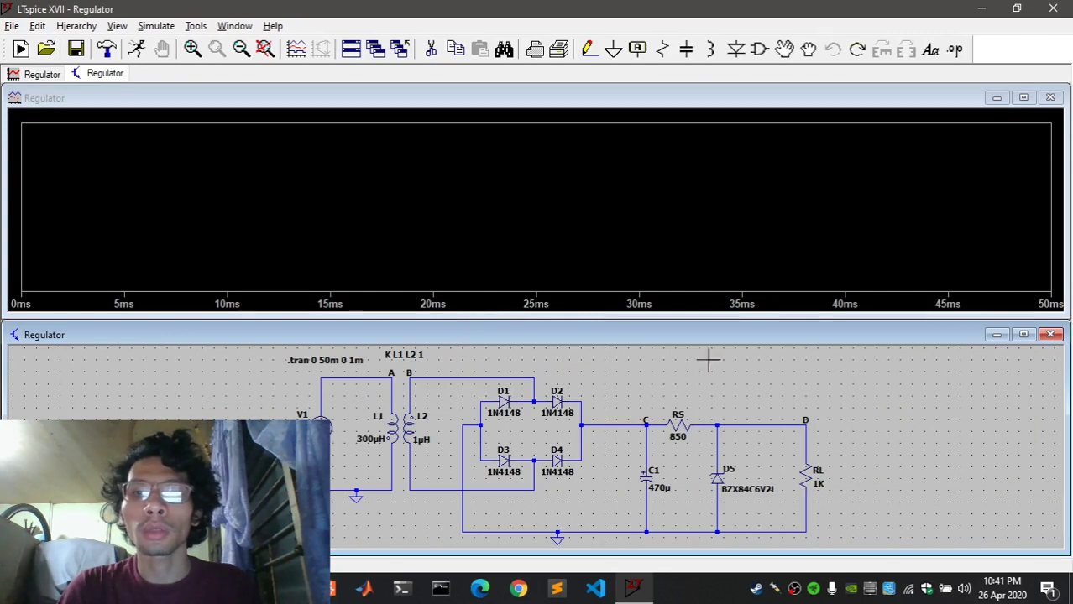
left_click(807, 418)
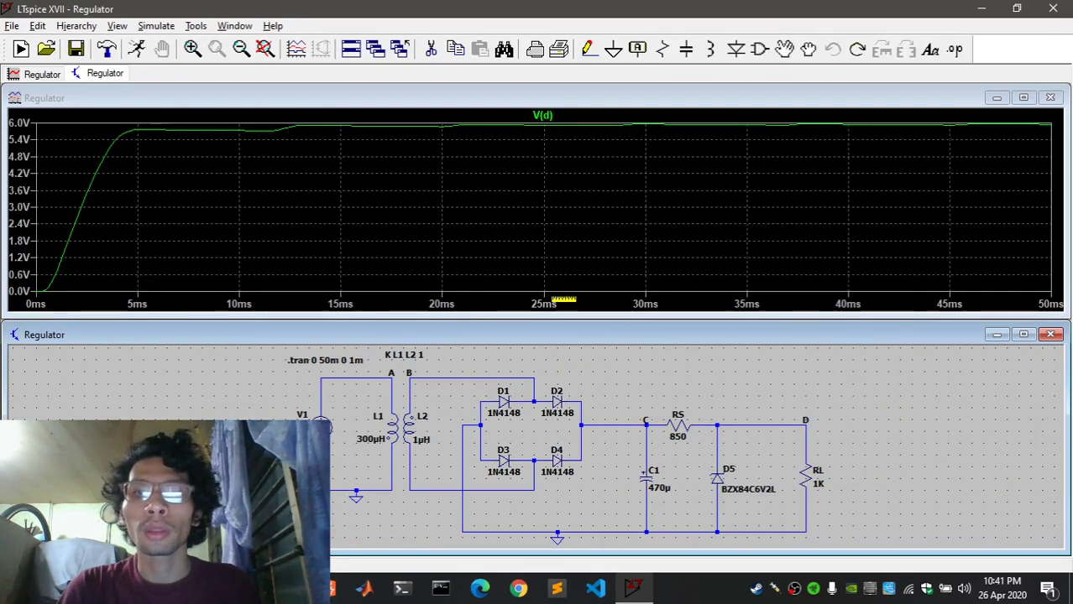